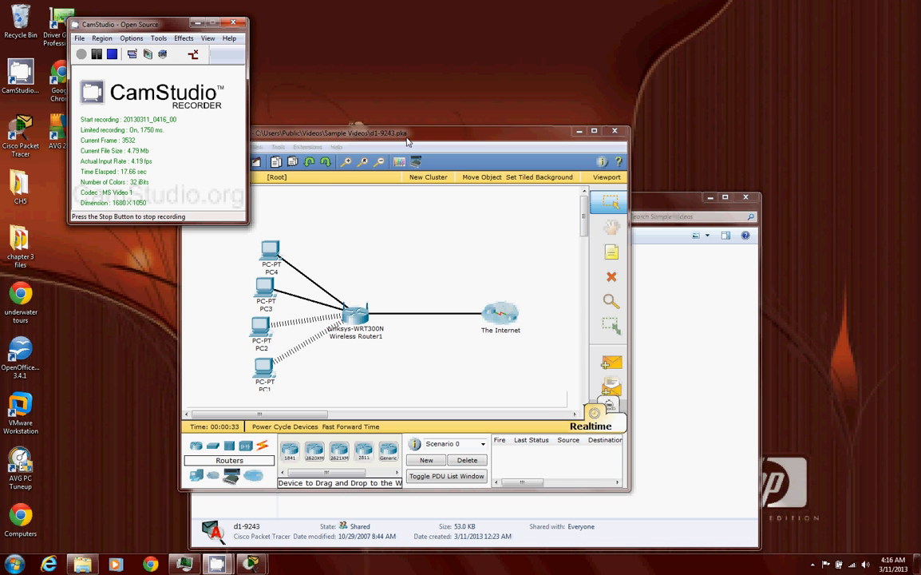
Bring the Packet Tracer window with the PC1–PC4 wireless network to the front.
click(368, 133)
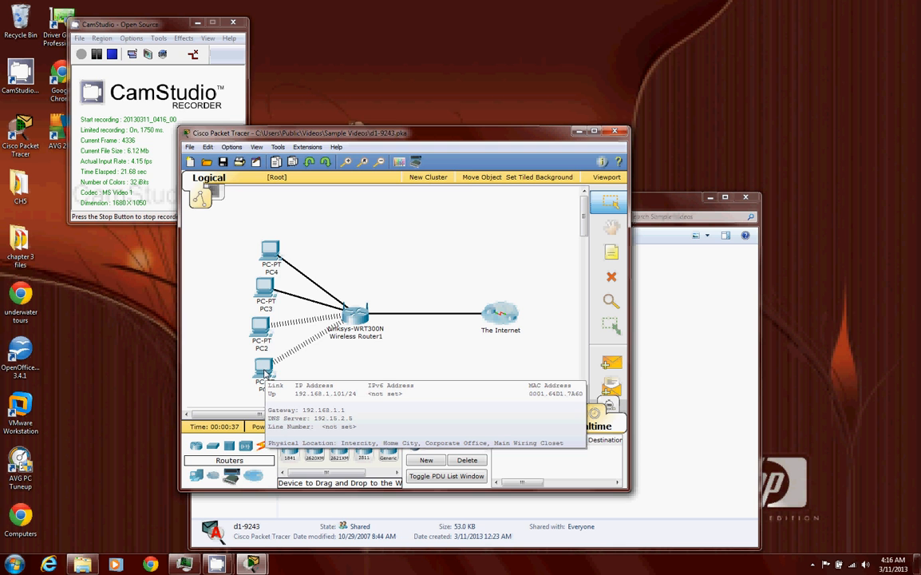
Browse to ciscolearn.more.com from PC1's web browser, see the page load, and close the browser.
click(266, 372)
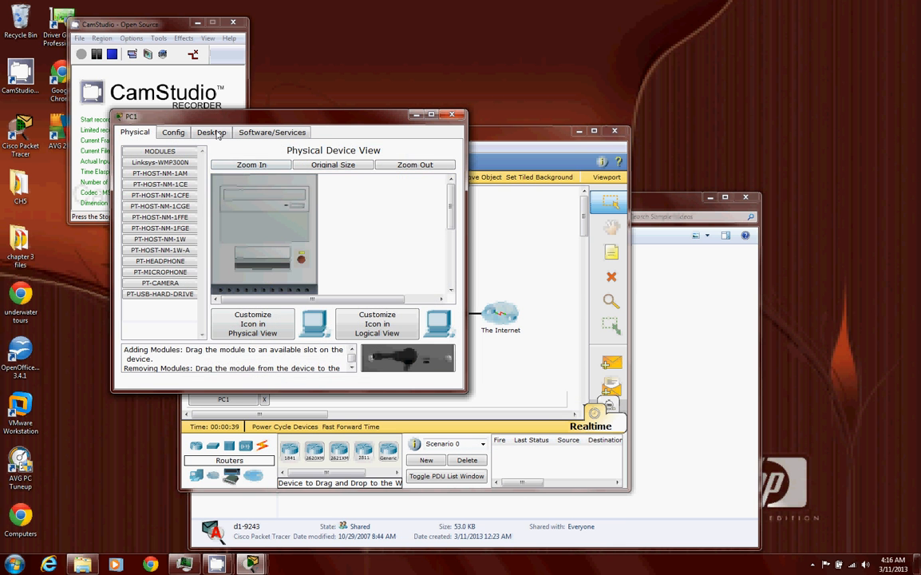
click(211, 131)
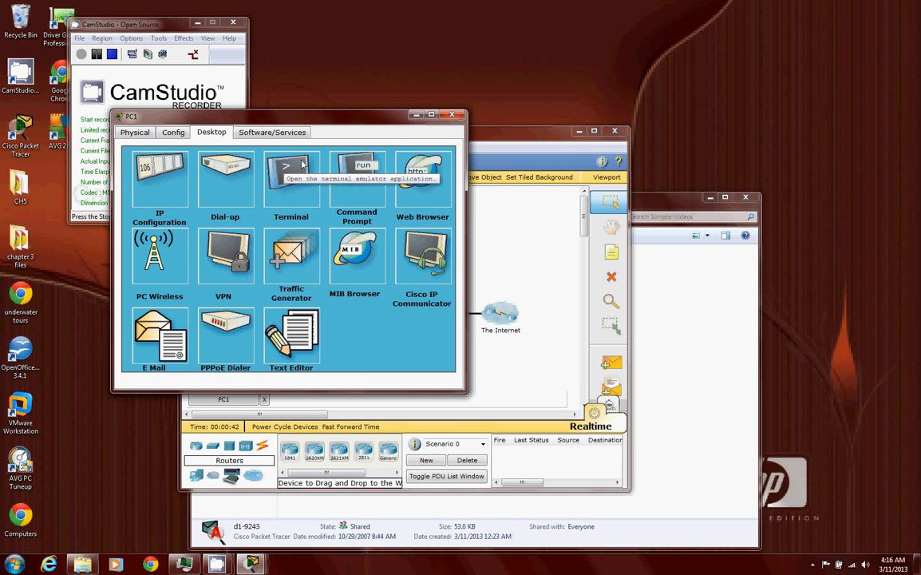
click(423, 184)
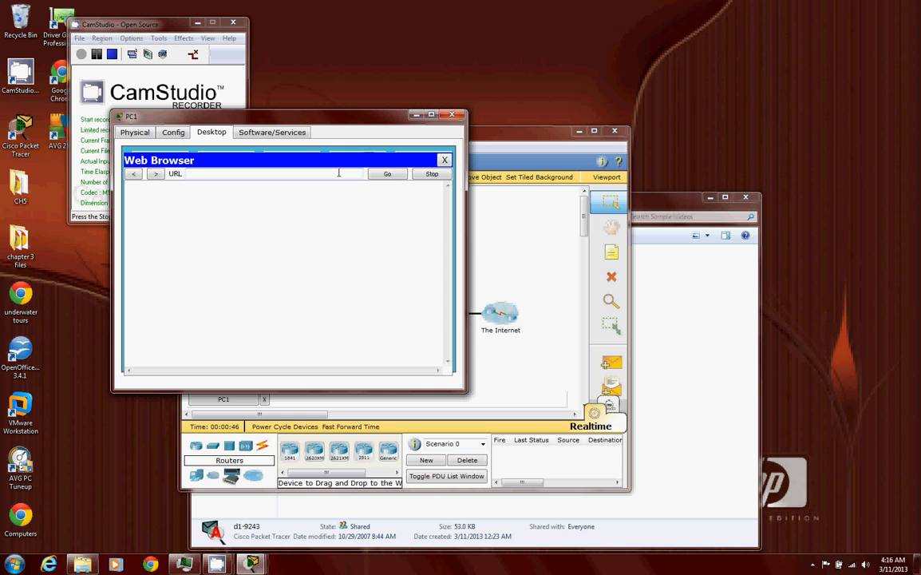
text(ciscolea)
text(rn)
text(.more.com)
key(Return)
click(385, 174)
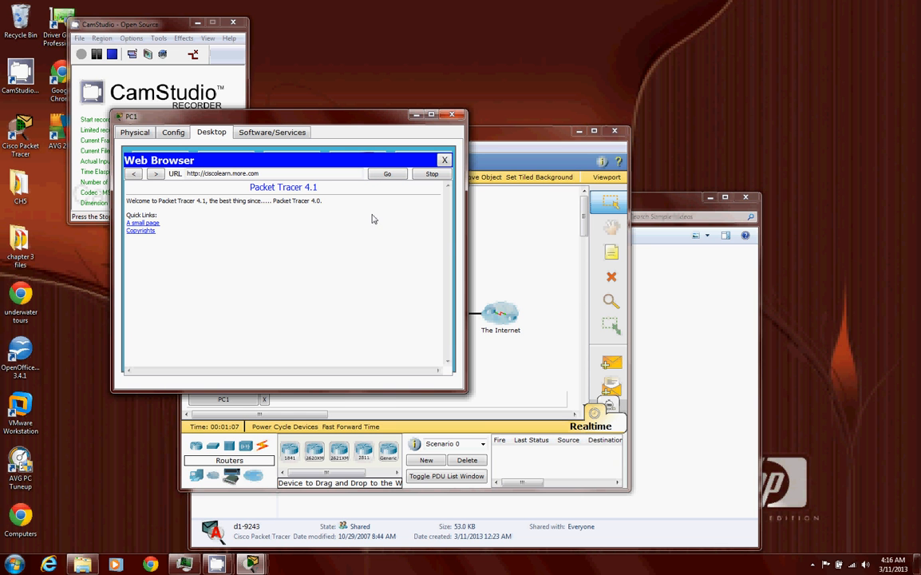
click(443, 159)
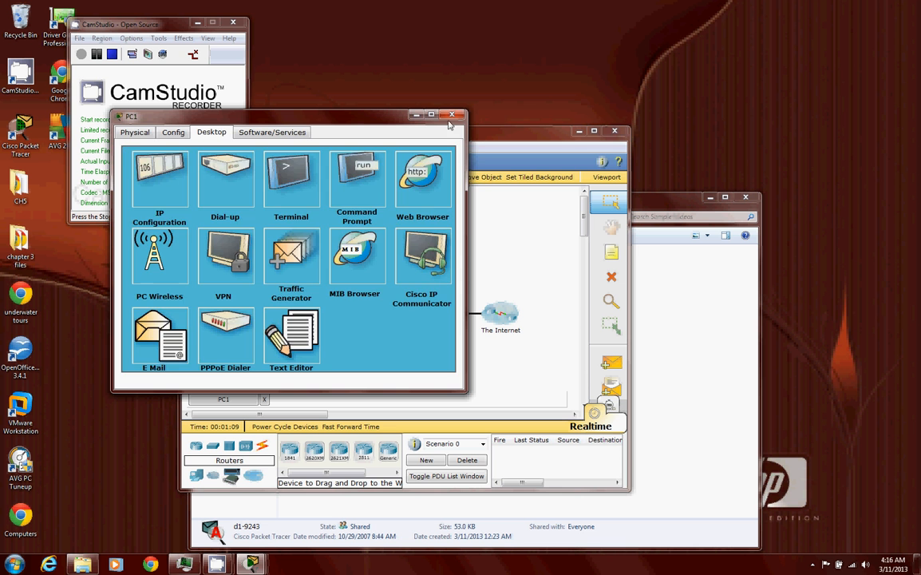
Browse to ciscolearn.more.com from PC2, get a blank page, and close PC2's windows.
click(458, 116)
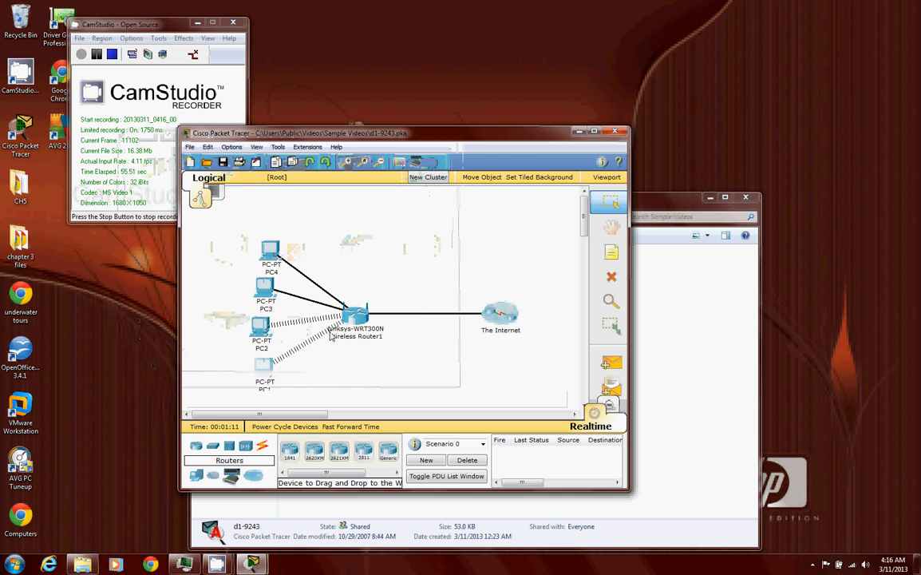
click(262, 328)
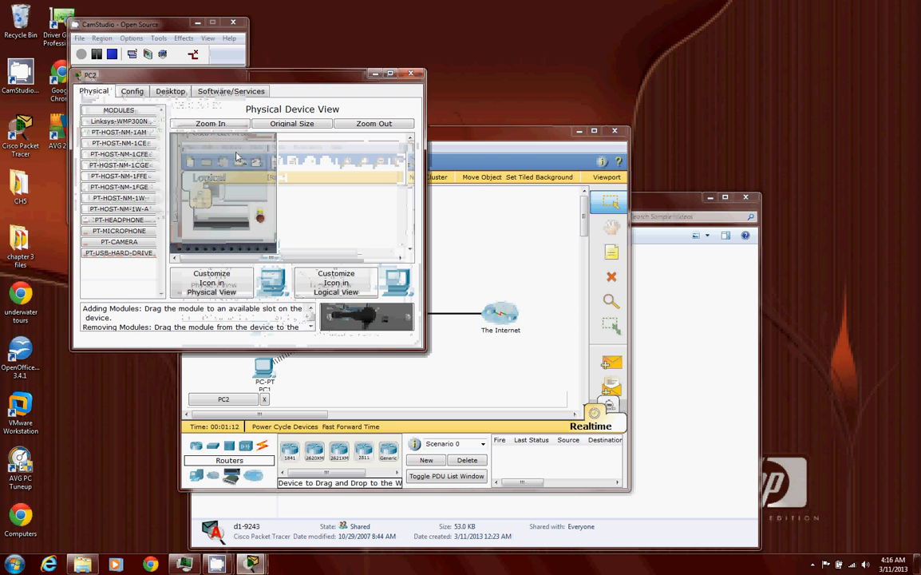
click(170, 90)
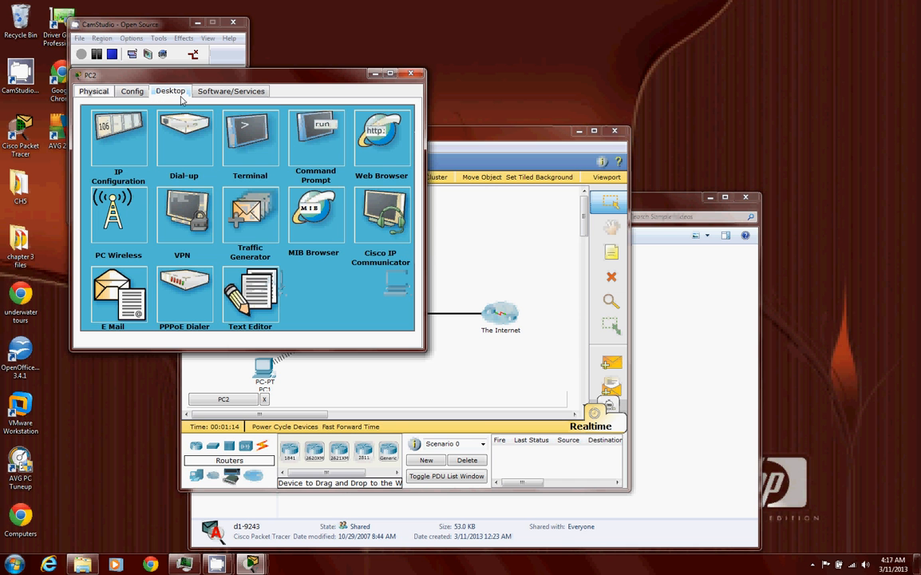
click(376, 132)
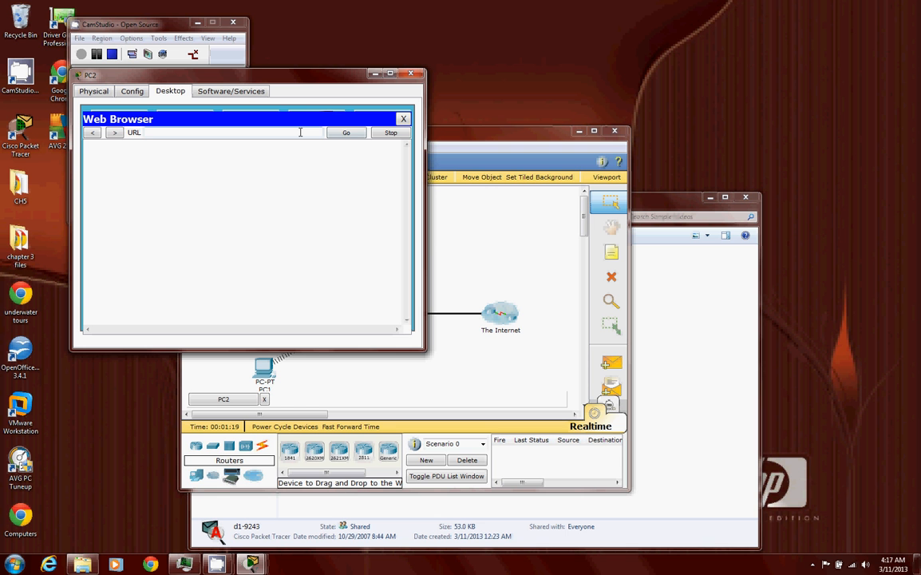
text(cisc)
text(olea)
text(rn.more)
text(.com)
key(Return)
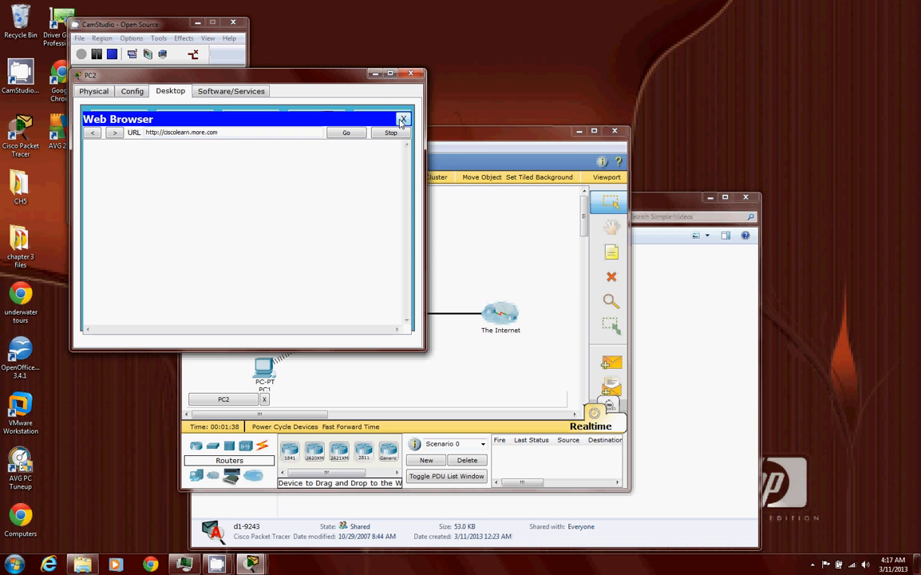
click(402, 120)
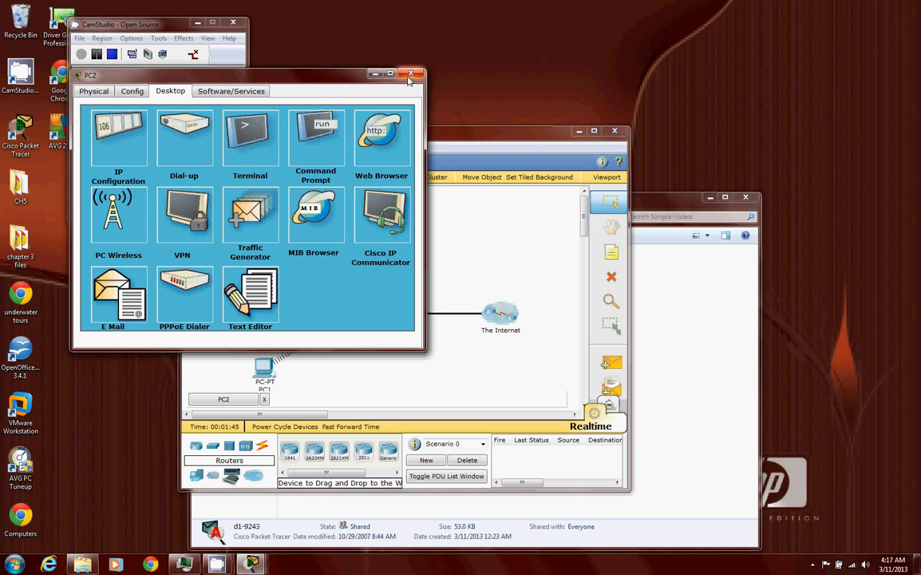
click(411, 78)
Browse to ciscolearn.more.com from PC3, see the page load, and close PC3's windows.
double_click(264, 367)
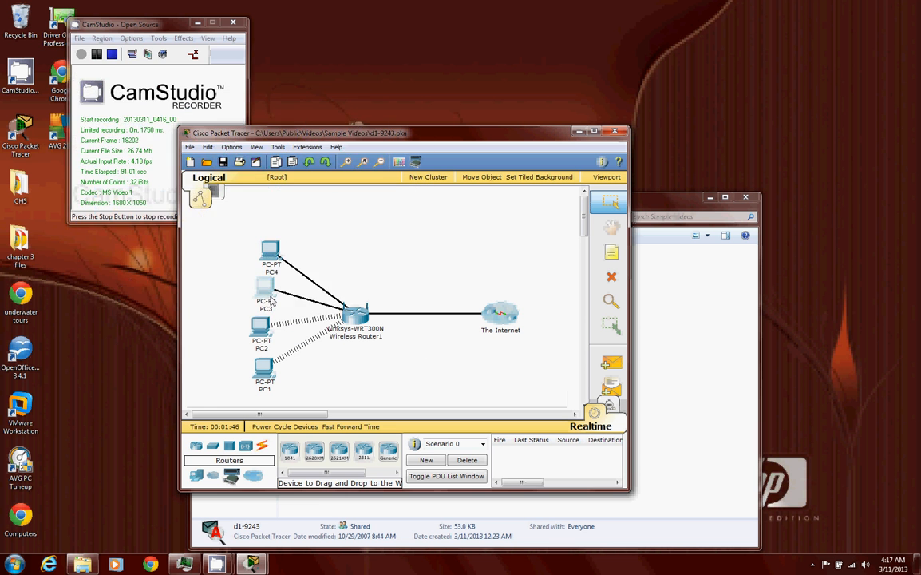
click(130, 49)
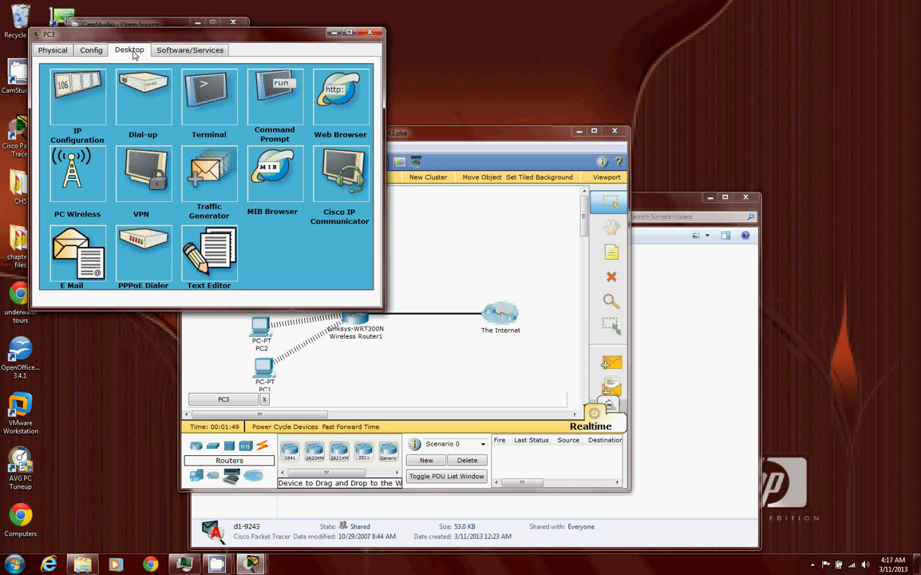
click(340, 96)
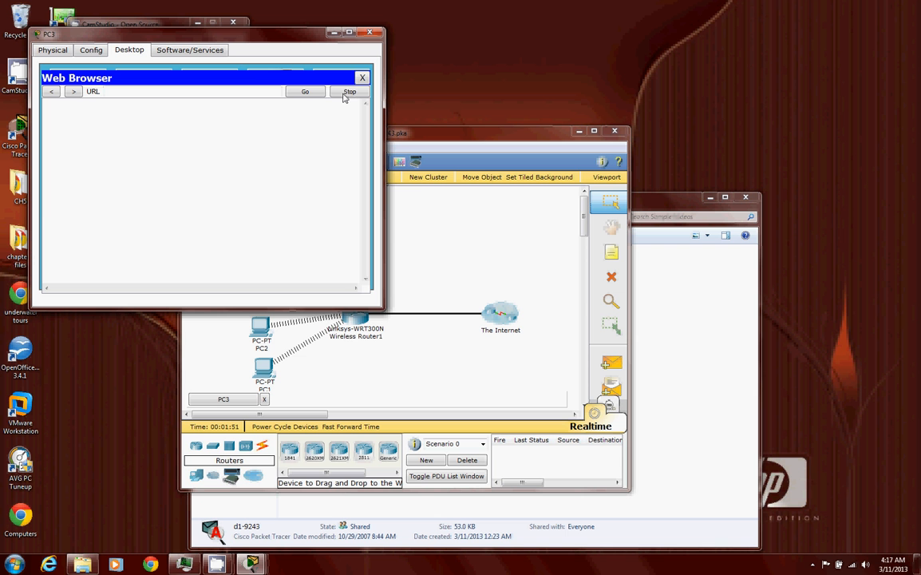
click(252, 89)
text(cis)
text(colearn)
text(.more)
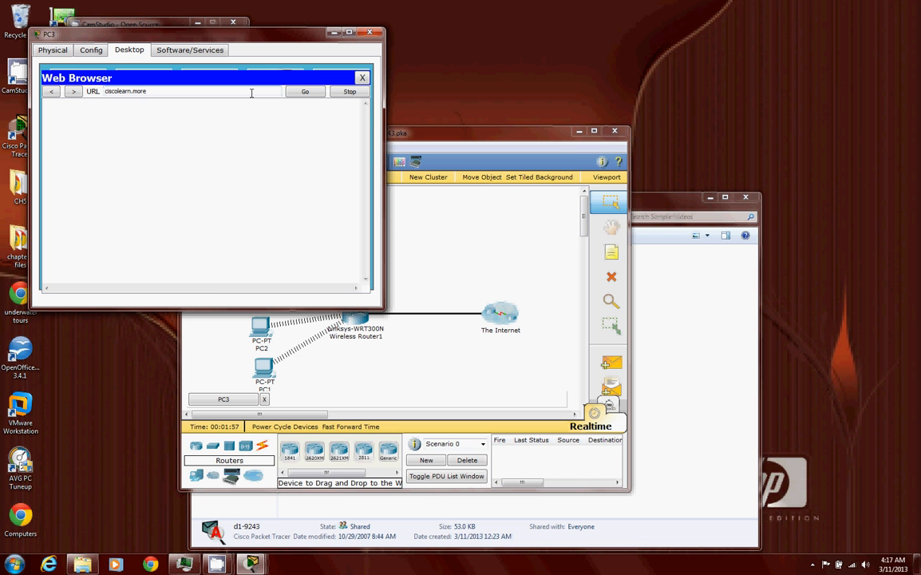
text(.com)
key(Return)
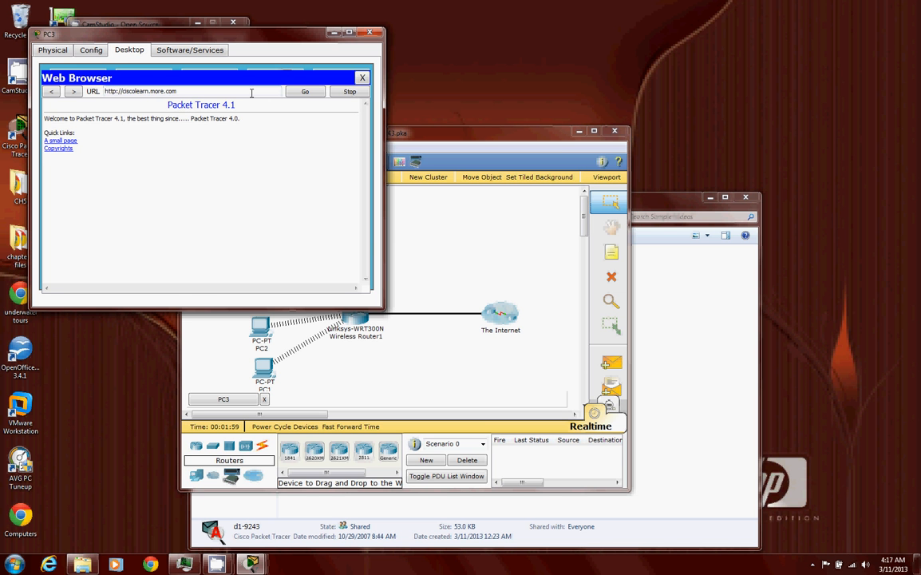
click(362, 78)
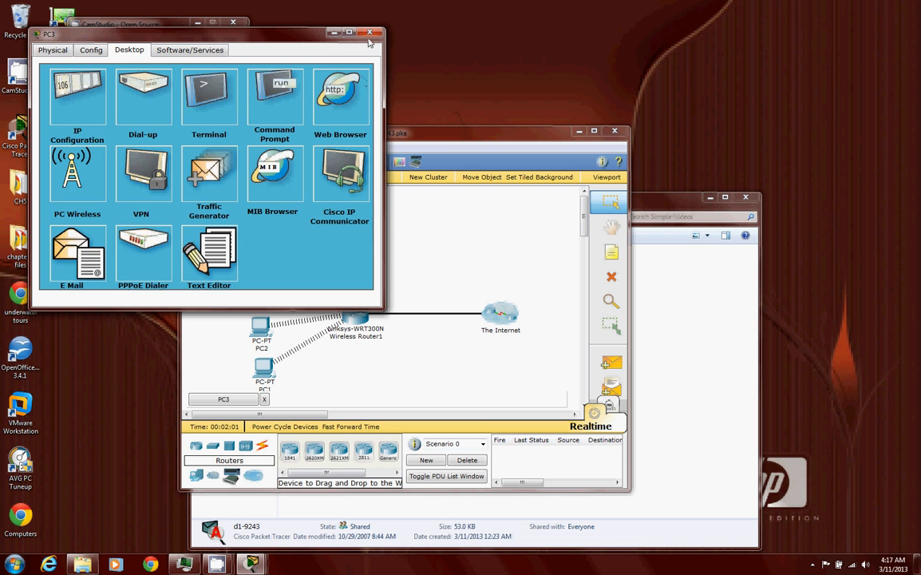
click(369, 34)
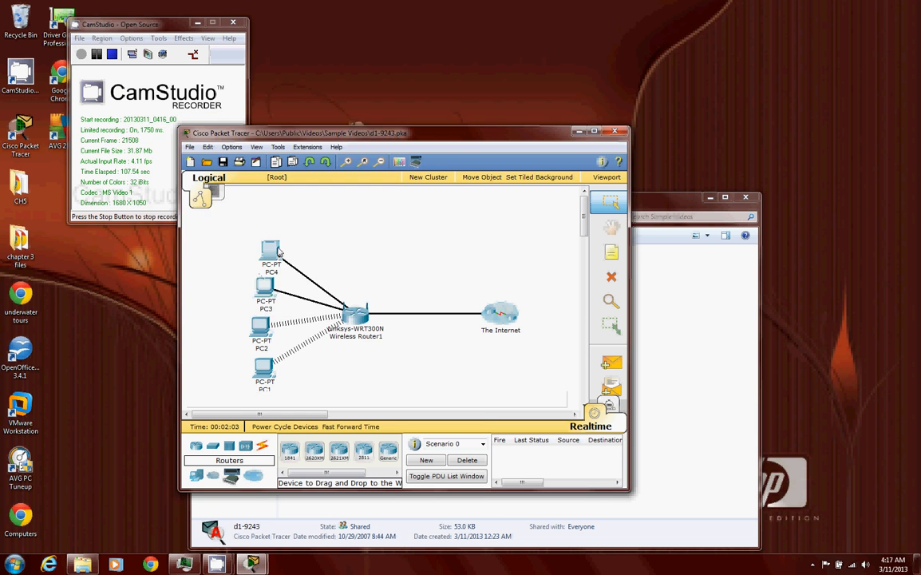
Browse to ciscolearn.more.com from PC4, see the page load, and close PC4's windows.
click(279, 252)
click(224, 146)
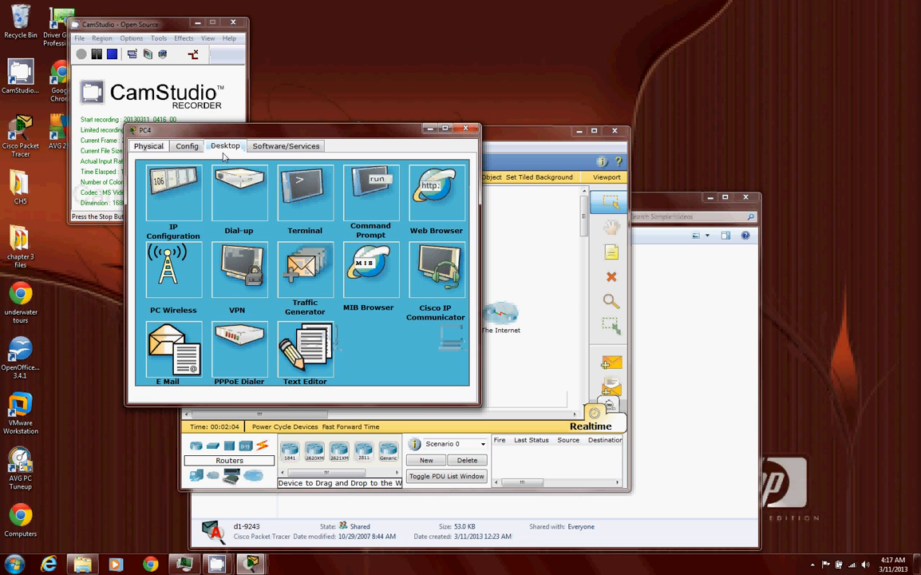
click(435, 195)
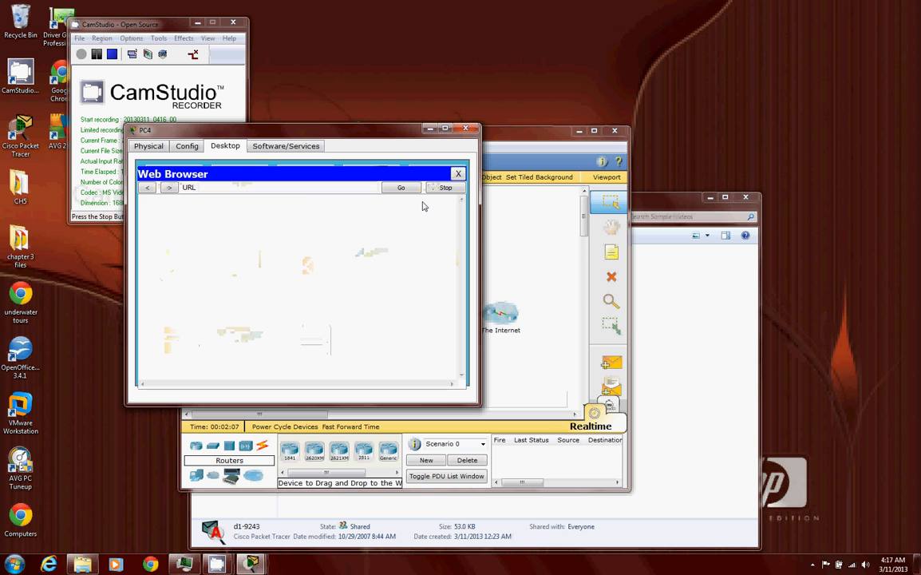
text(c)
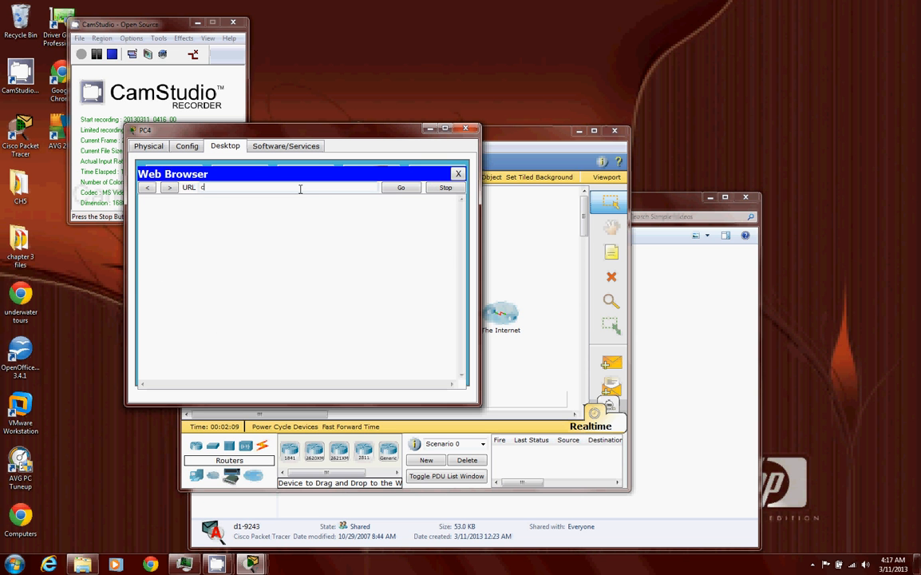
text(iscearn.mor)
text(e.com)
key(Return)
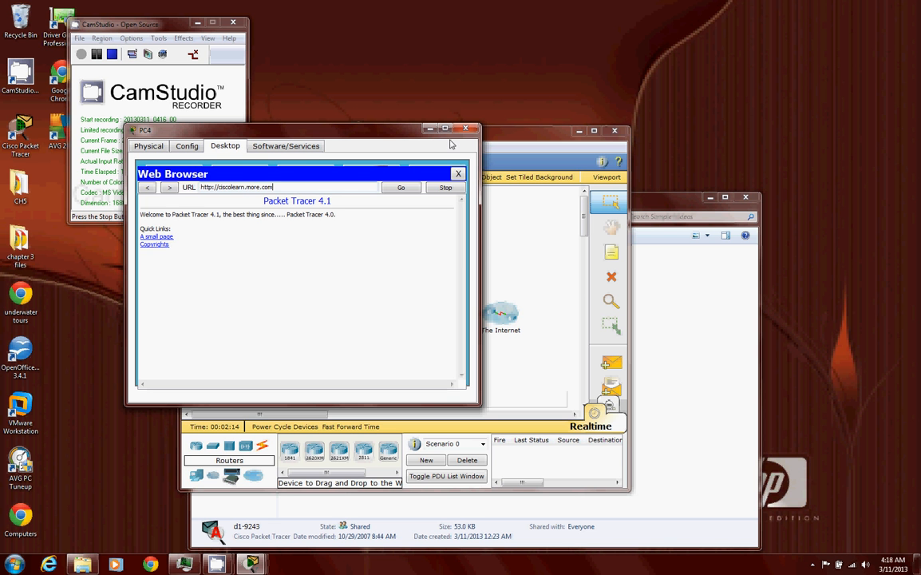
click(458, 174)
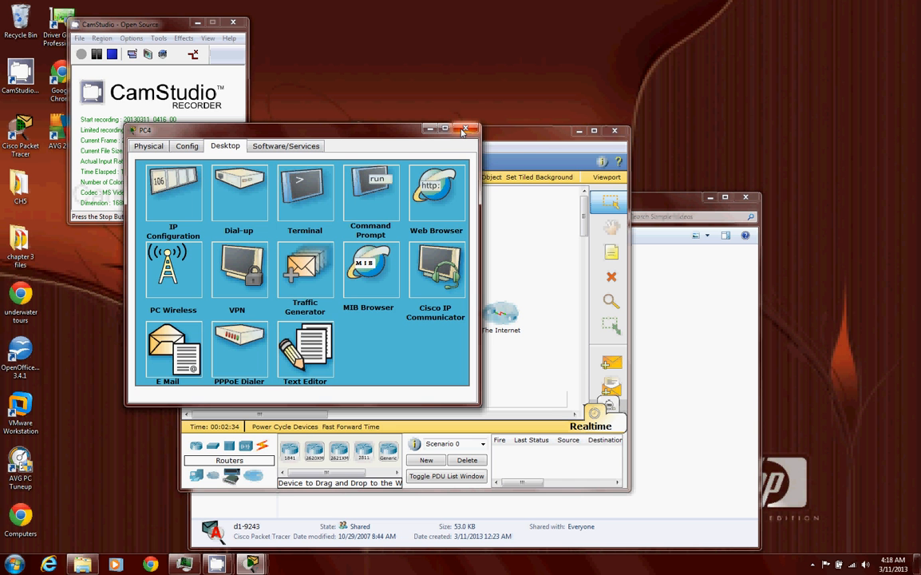
click(463, 130)
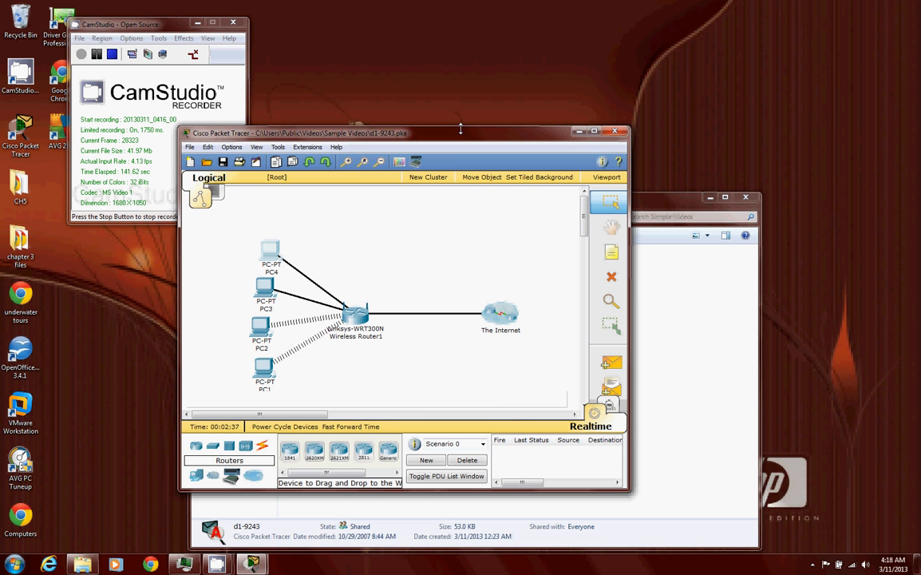
Ping ciscolearn.more.com from PC2's command prompt with no reply, then close the prompt.
double_click(260, 325)
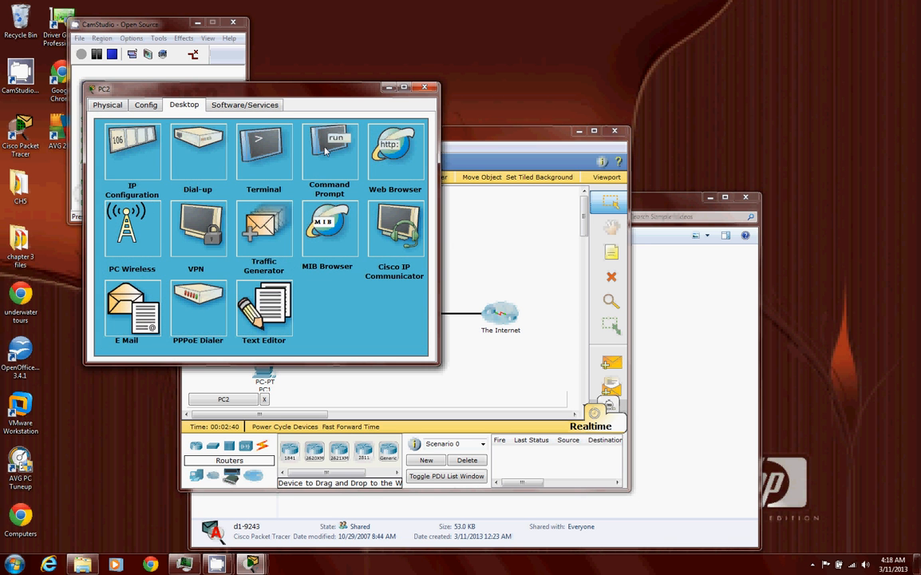
click(325, 150)
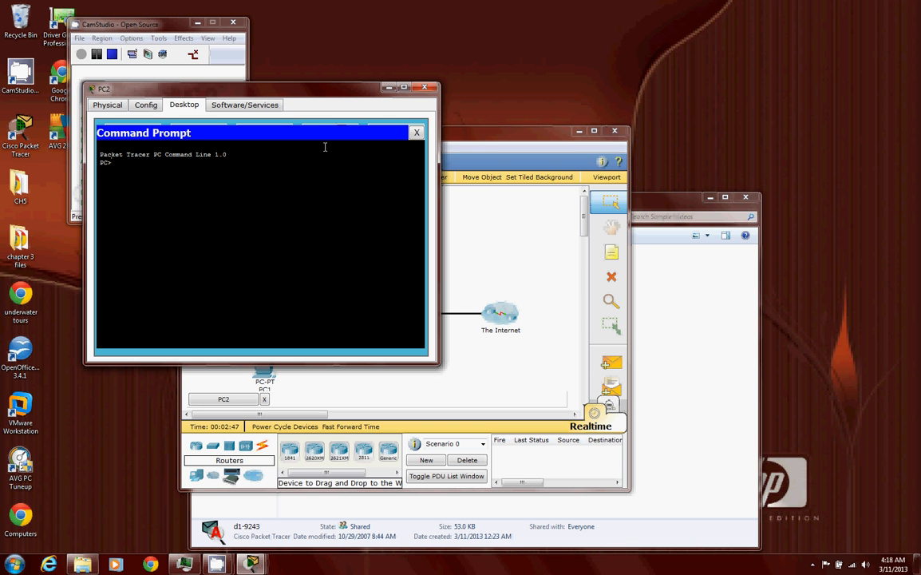
text(ping )
text(class)
key(BackSpace)
key(BackSpace)
key(BackSpace)
key(BackSpace)
text(is)
text(colearn)
text(.more.)
text(com)
click(417, 133)
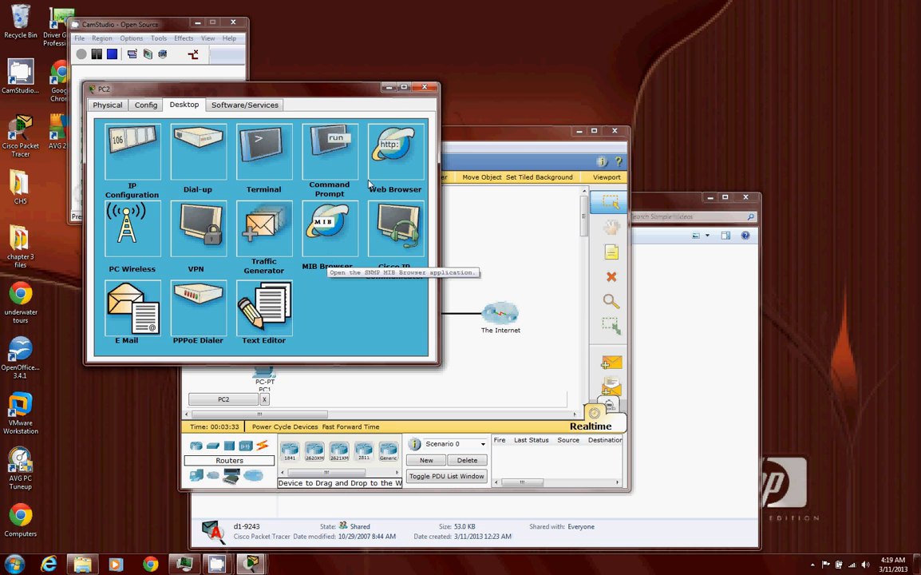
Ping ciscolearn.more.com from PC1, getting four replies from 192.15.2.10, and close PC1's windows.
click(424, 87)
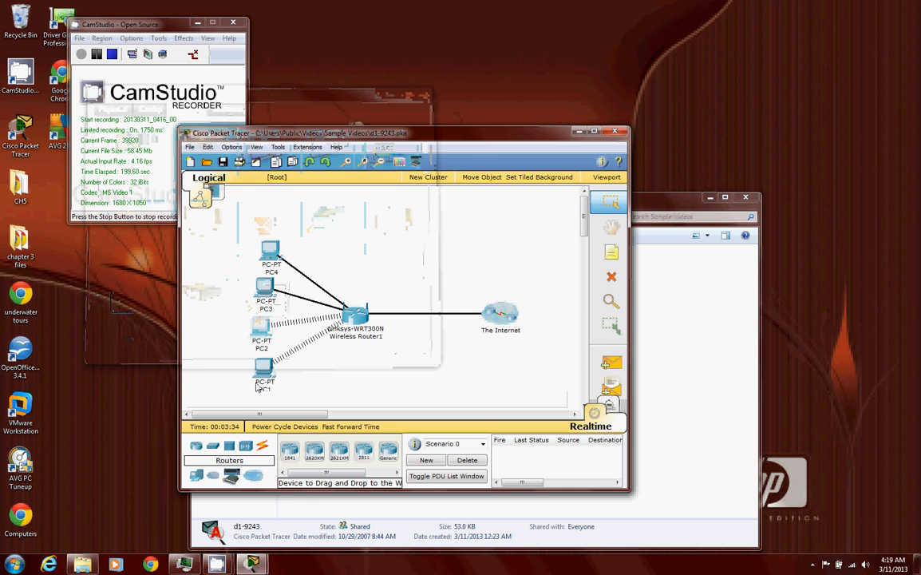
click(263, 375)
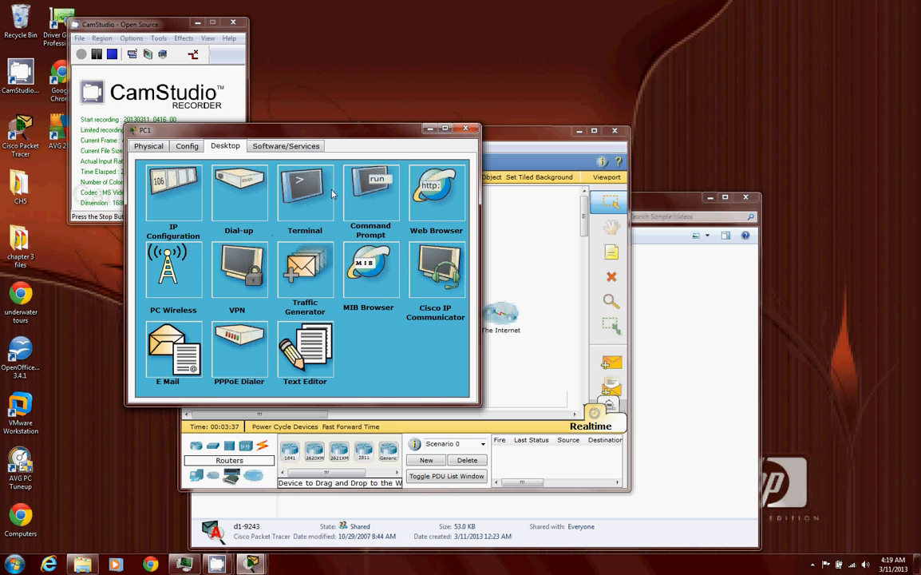
click(351, 191)
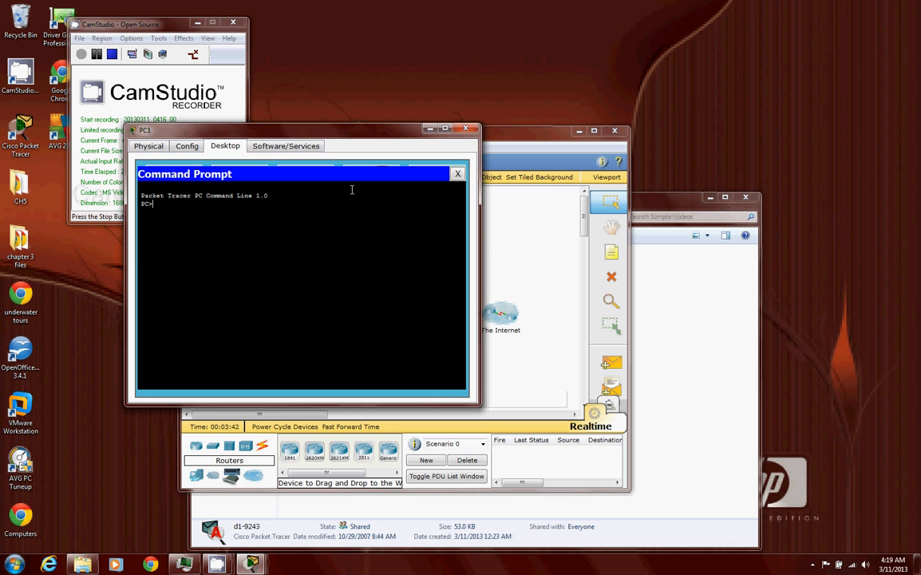
text(ping )
text(ciscolea)
text(rn.m)
text(ore.com)
key(Return)
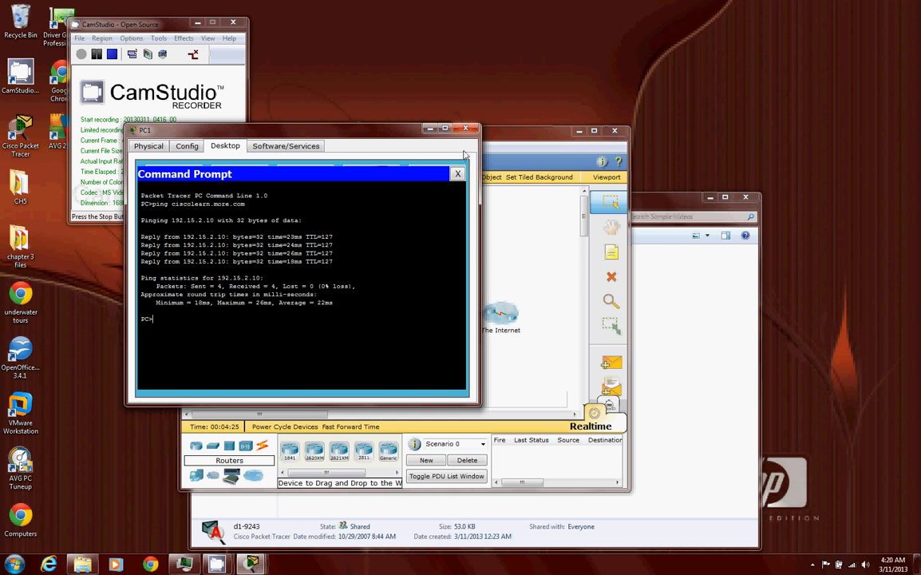
click(458, 174)
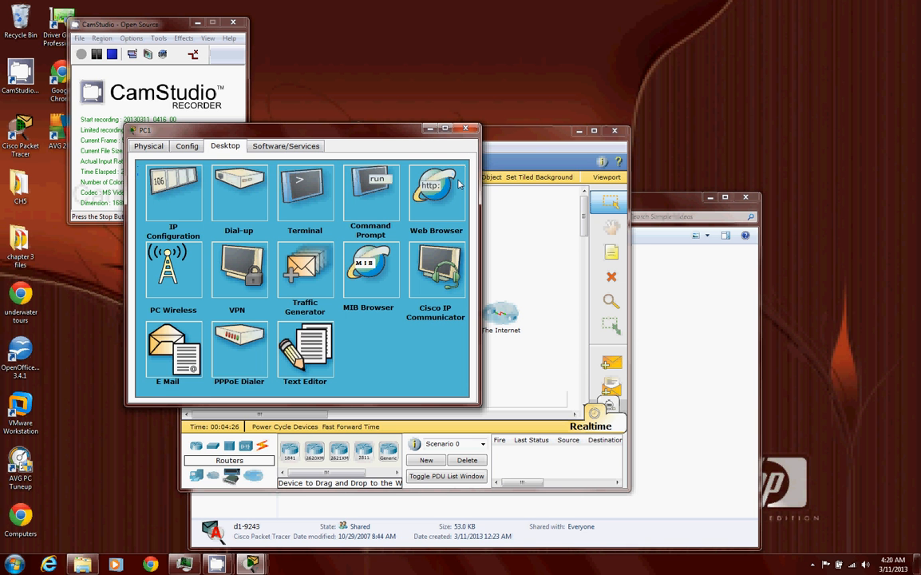
click(466, 129)
Ping 192.15.2.10 from PC2's command prompt successfully, then close the prompt.
click(265, 327)
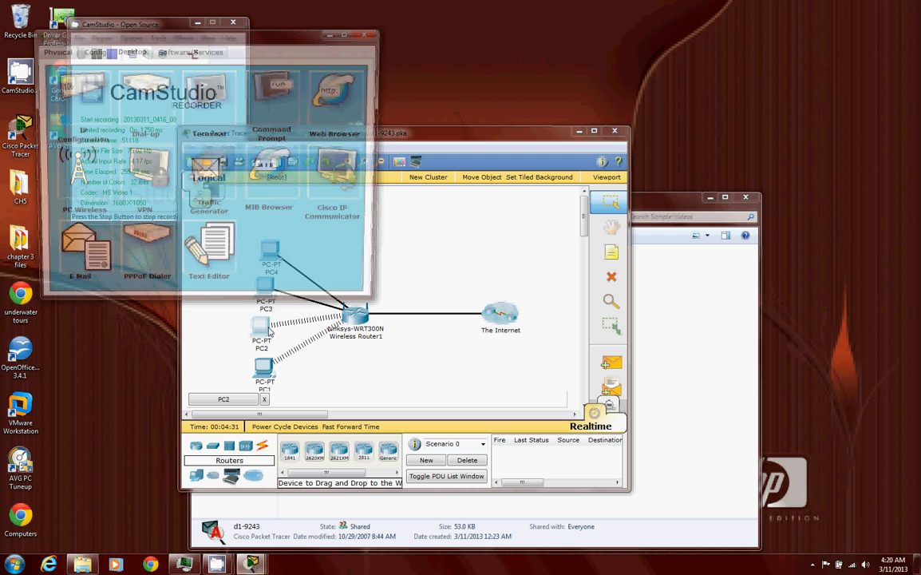
click(274, 87)
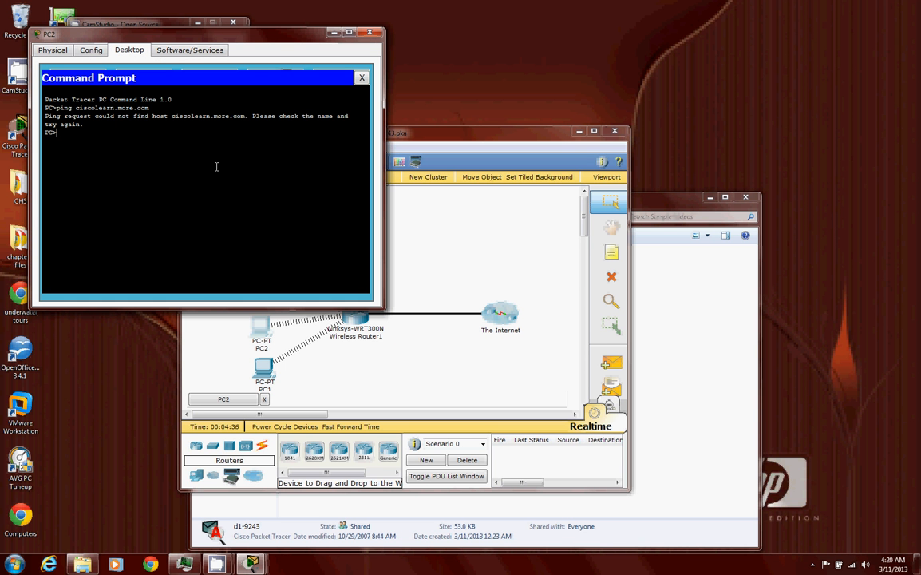
text(ping)
text( 192.)
text(15.)
text(2.10)
key(Return)
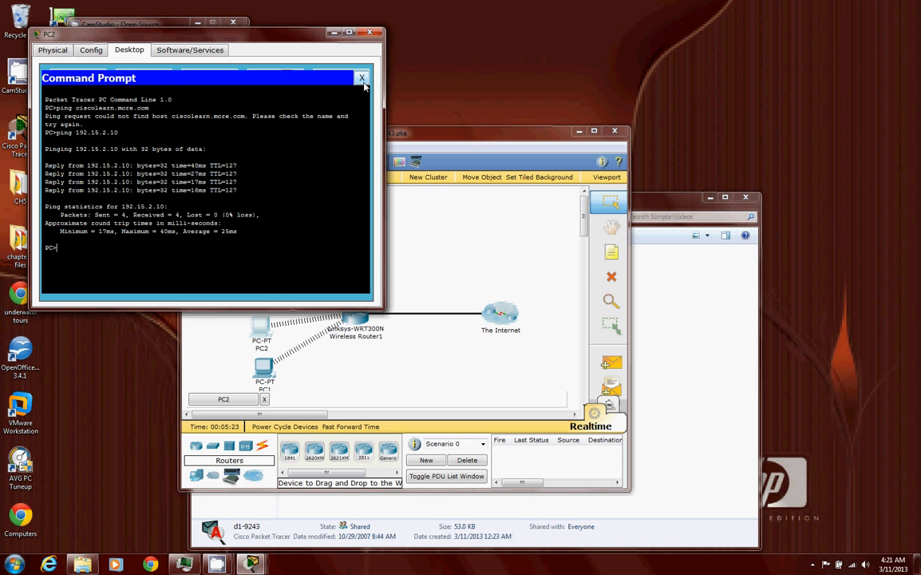
click(361, 78)
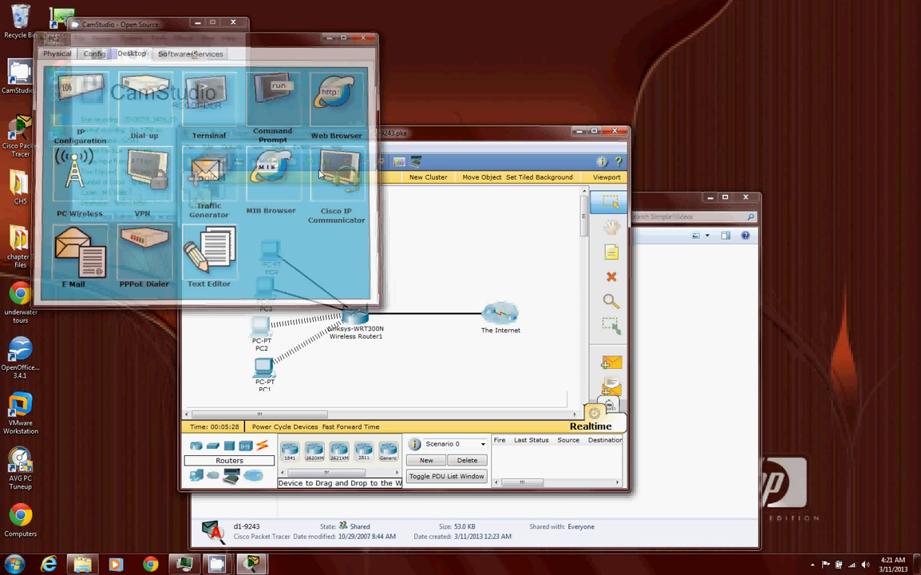
Run ipconfig on PC1 showing 192.168.1.101 / 255.255.255.0 / gateway 192.168.1.1; ipconfig/all is rejected.
click(263, 367)
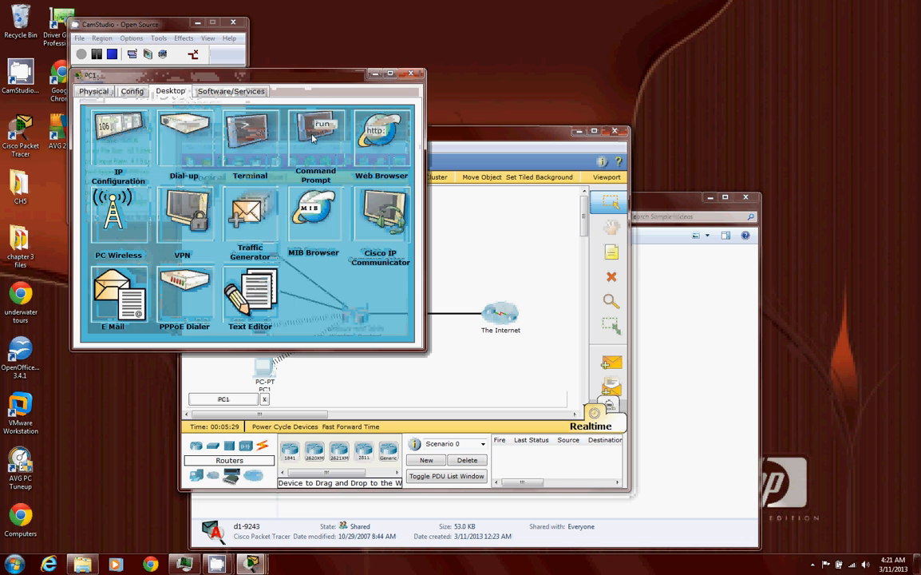
click(313, 137)
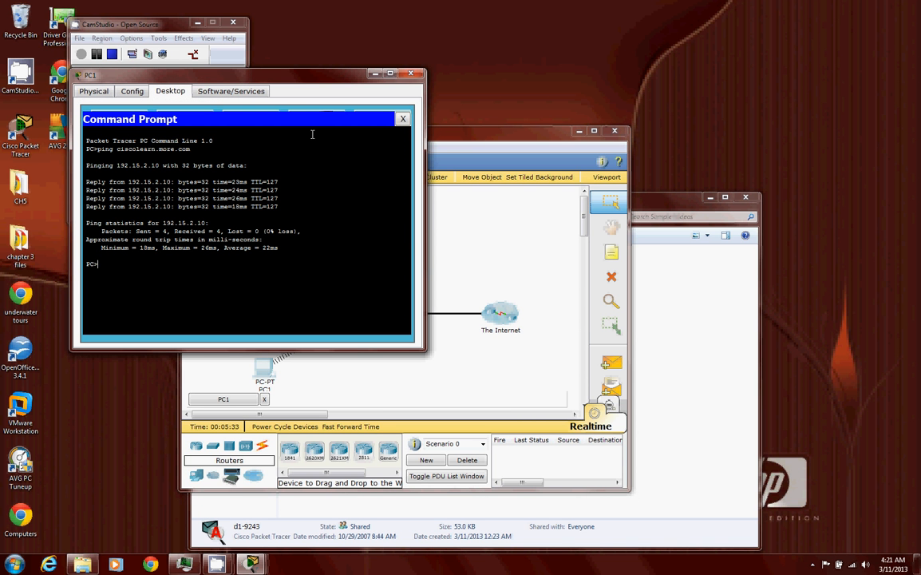
text(ipconfig)
key(Return)
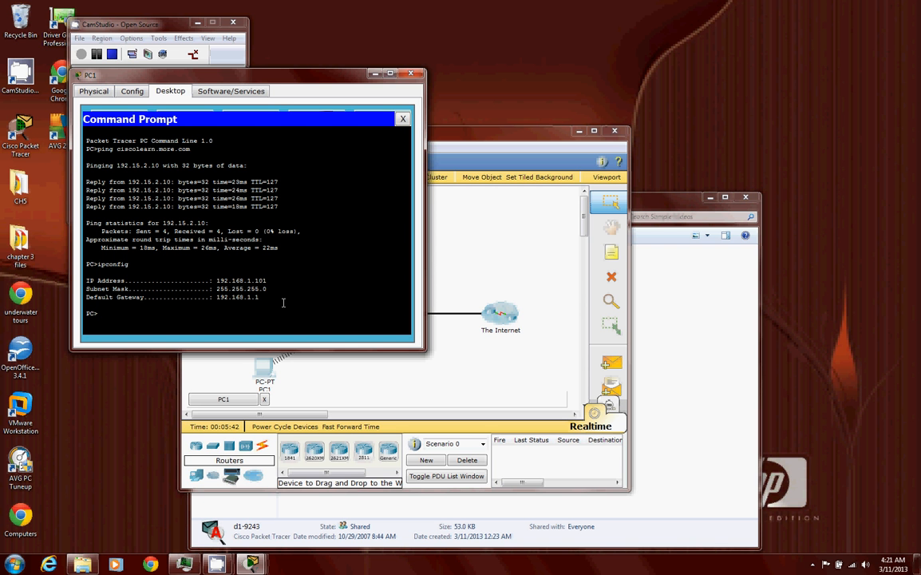
text(ipcon)
text(fig)
text(/all)
key(Return)
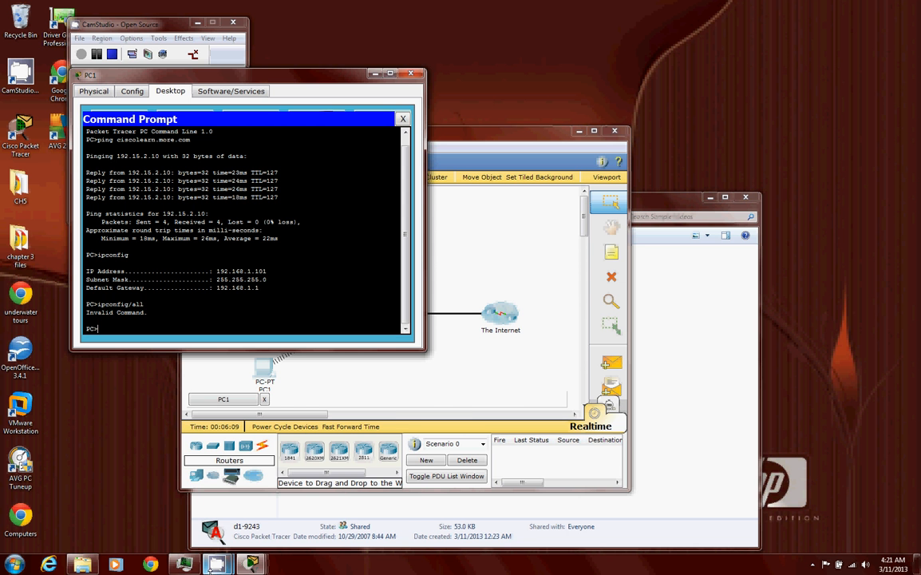
mouse_move(217, 563)
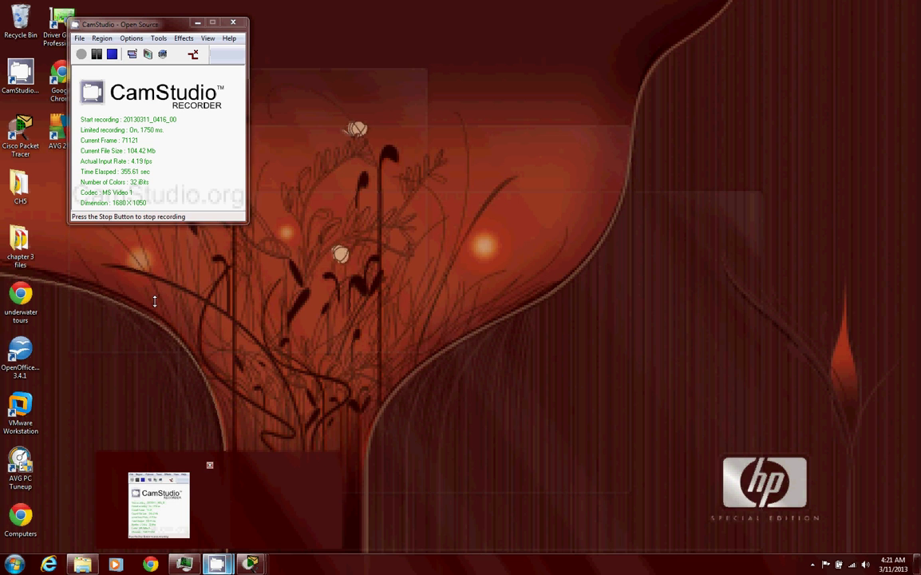
click(156, 503)
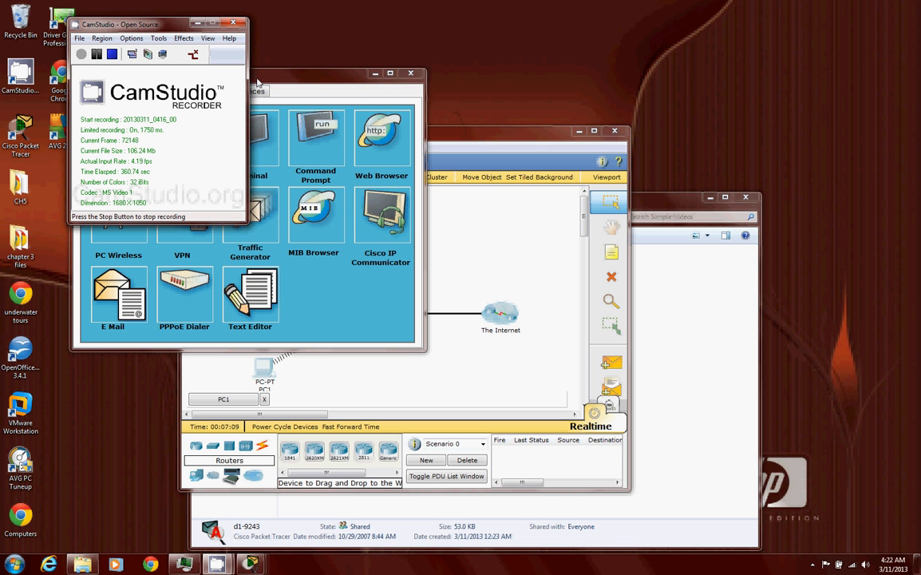
Check PC1's static IP configuration, noting DNS server 192.15.2.5, and close it.
click(258, 82)
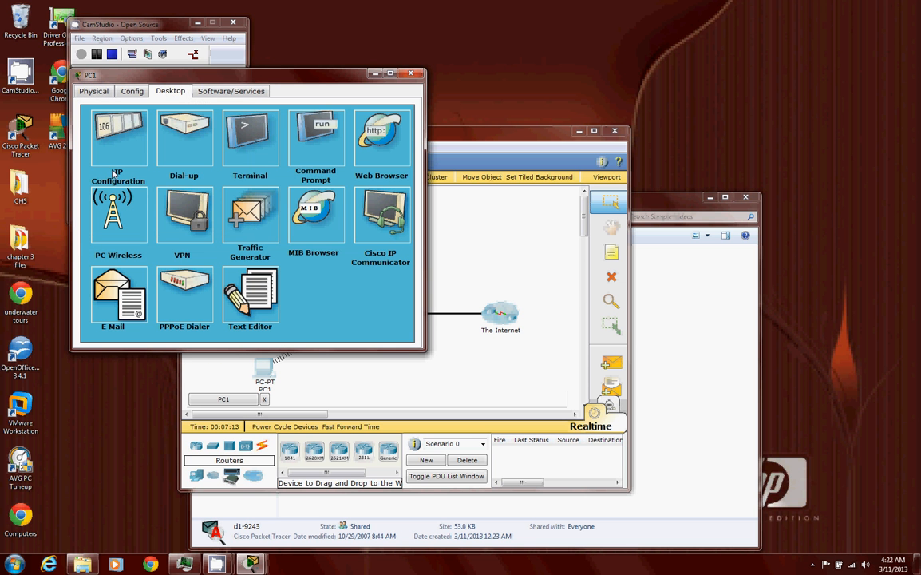
click(112, 144)
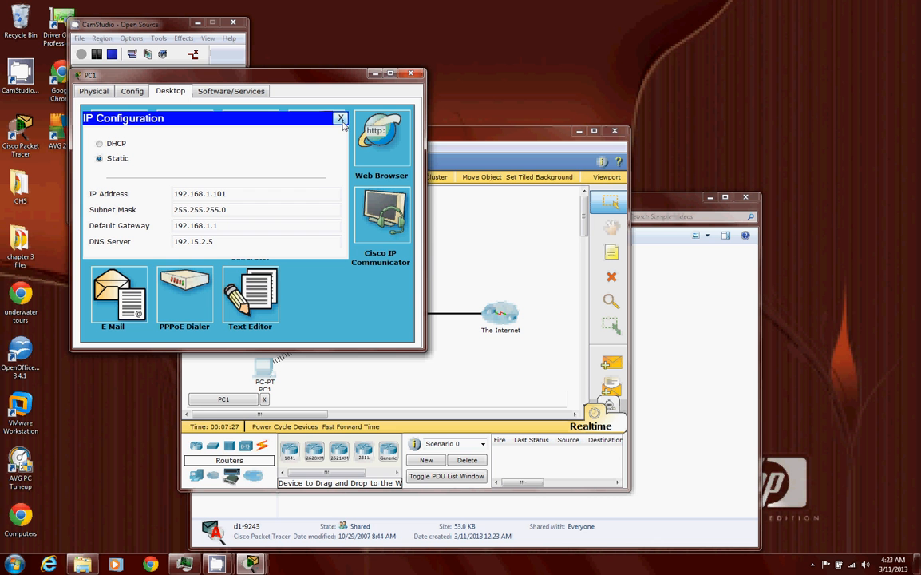
click(341, 119)
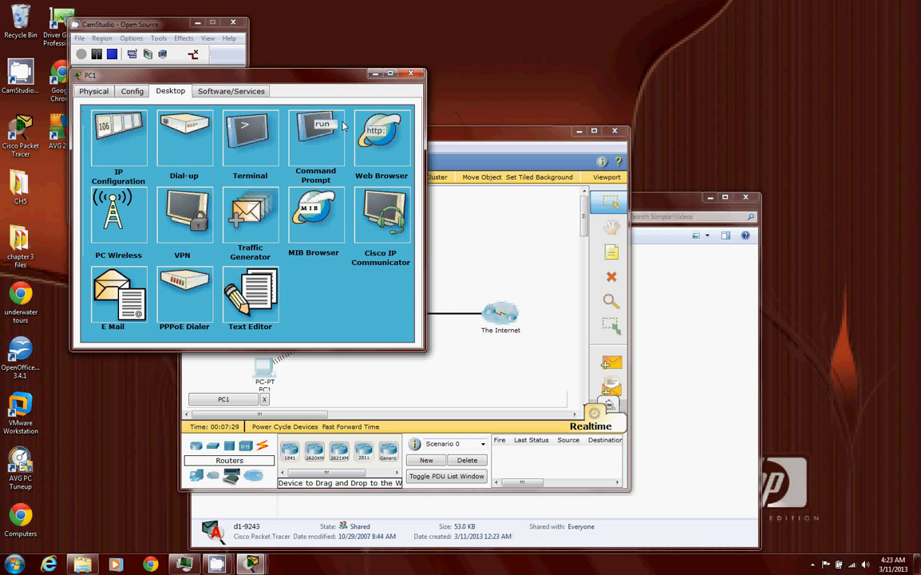
Correct PC2's DNS server address from 191.15.2.5 to 192.15.2.5 in IP Configuration.
click(413, 76)
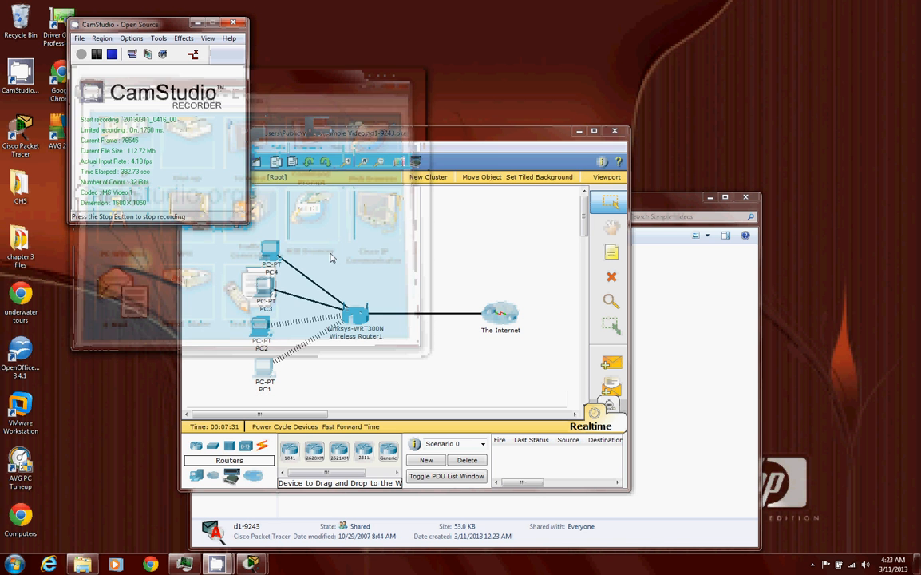
click(263, 332)
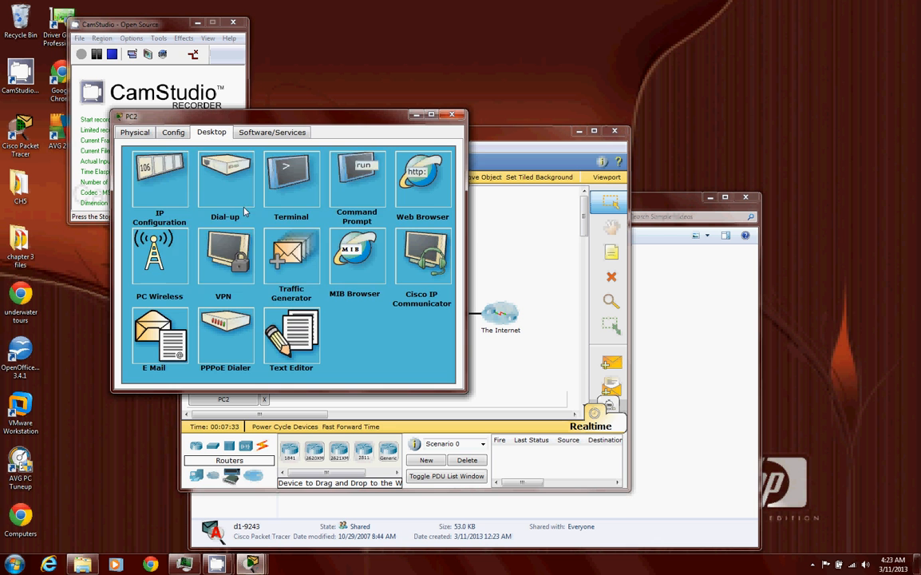
click(166, 184)
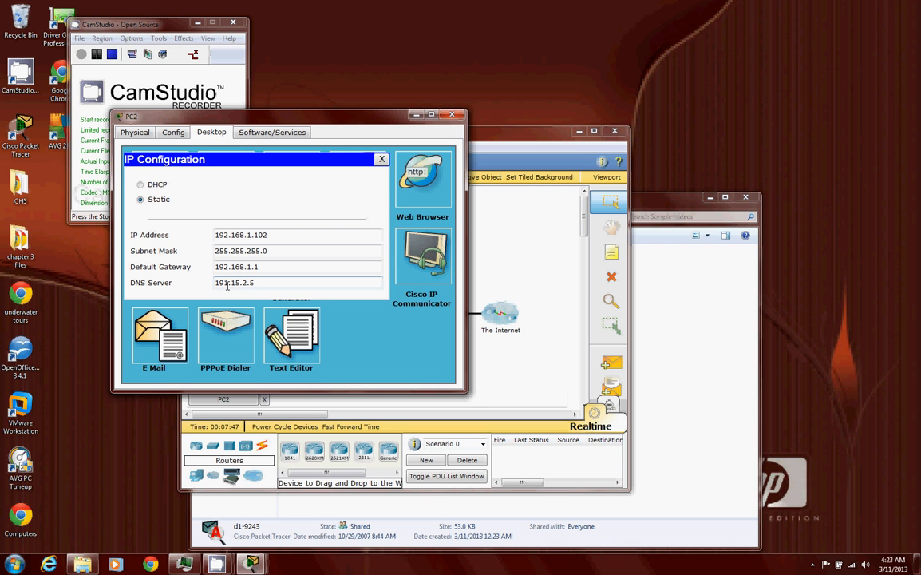
click(228, 282)
key(BackSpace)
text(2)
click(382, 159)
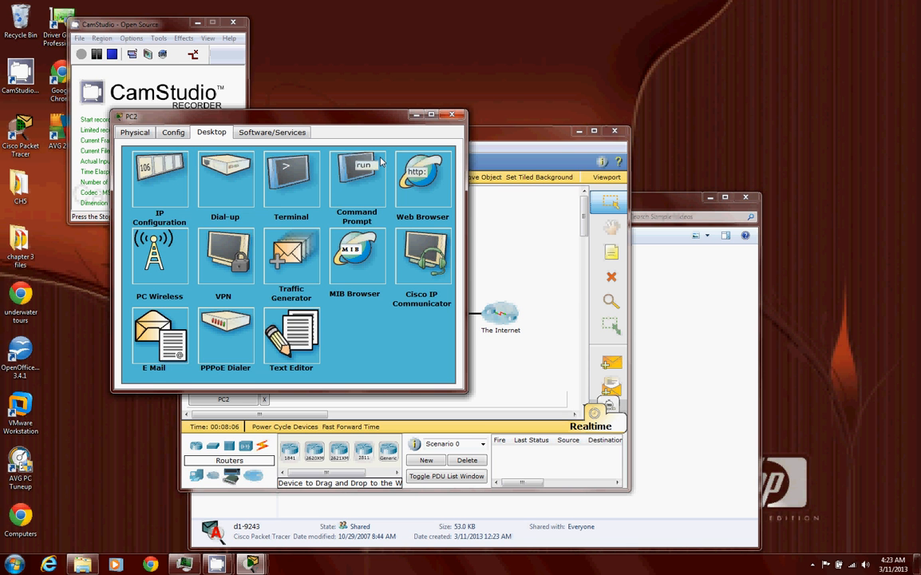
Load ciscolearn.more.com in PC2's web browser to see the Packet Tracer 4.1 page.
click(421, 177)
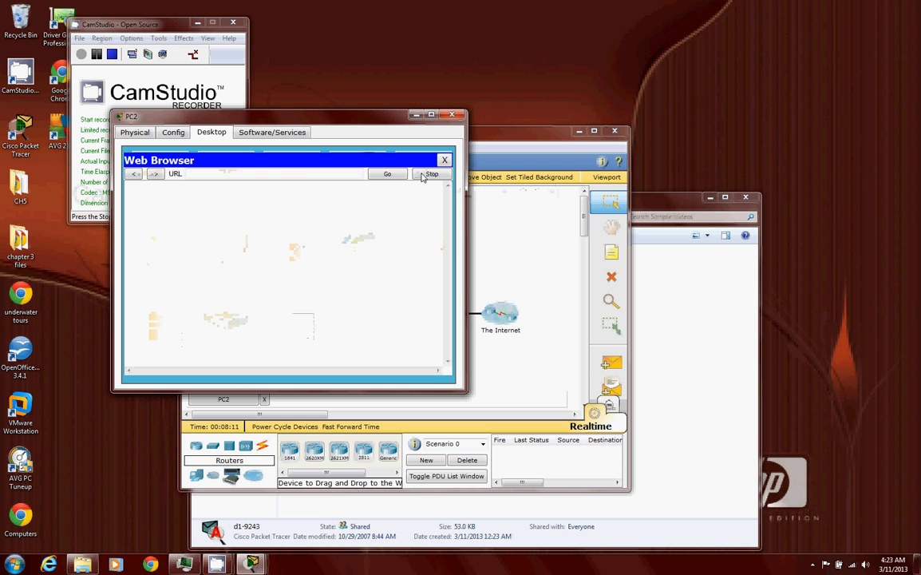
click(303, 174)
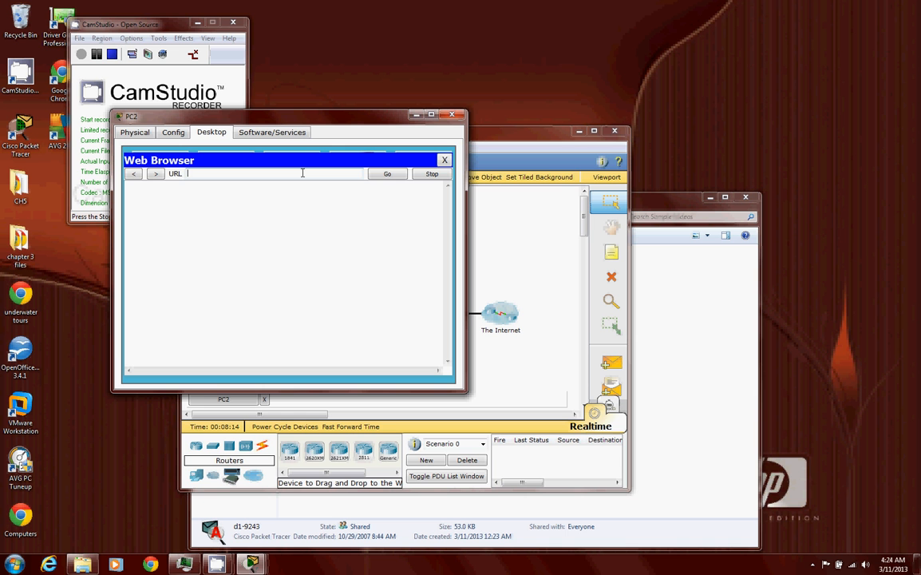
text(cisco)
text(lea)
text(rn.more.)
text(com)
key(Return)
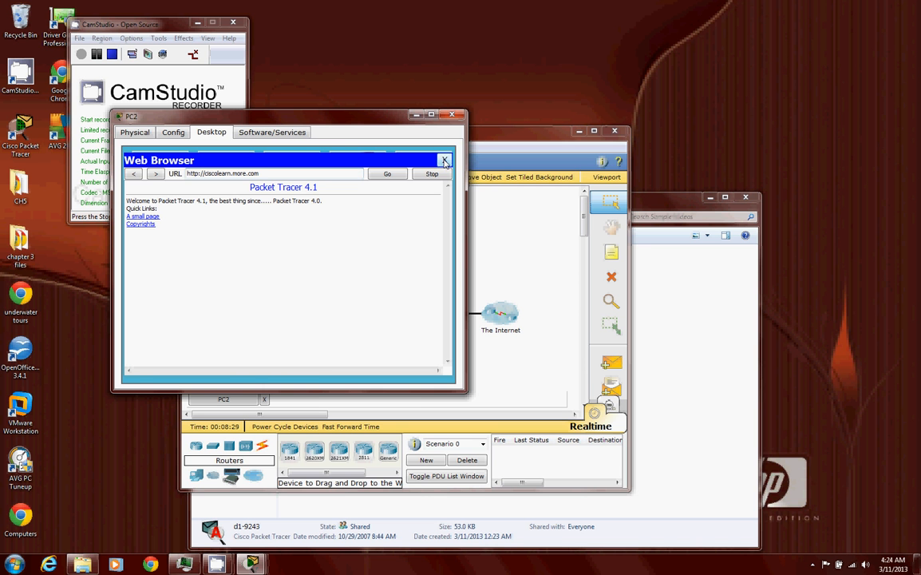
click(444, 161)
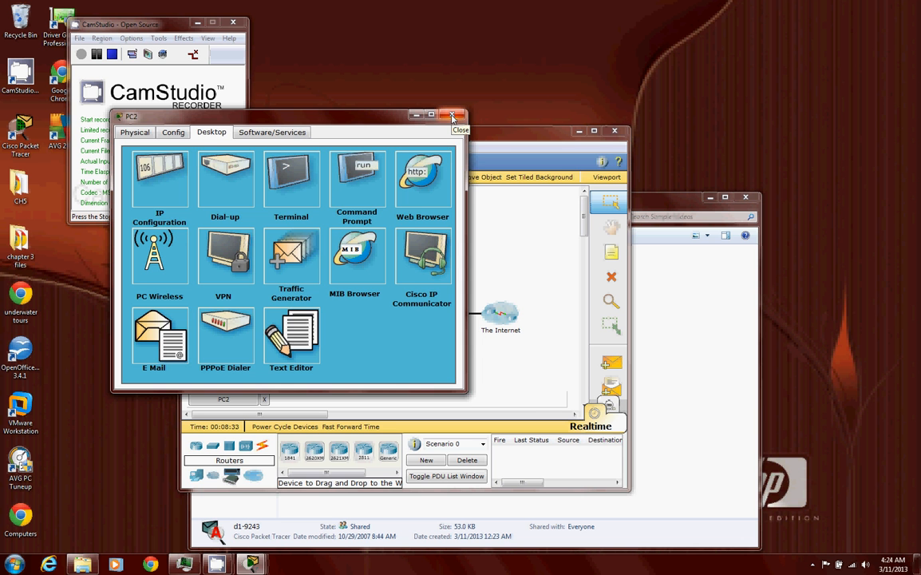
click(453, 118)
mouse_move(251, 564)
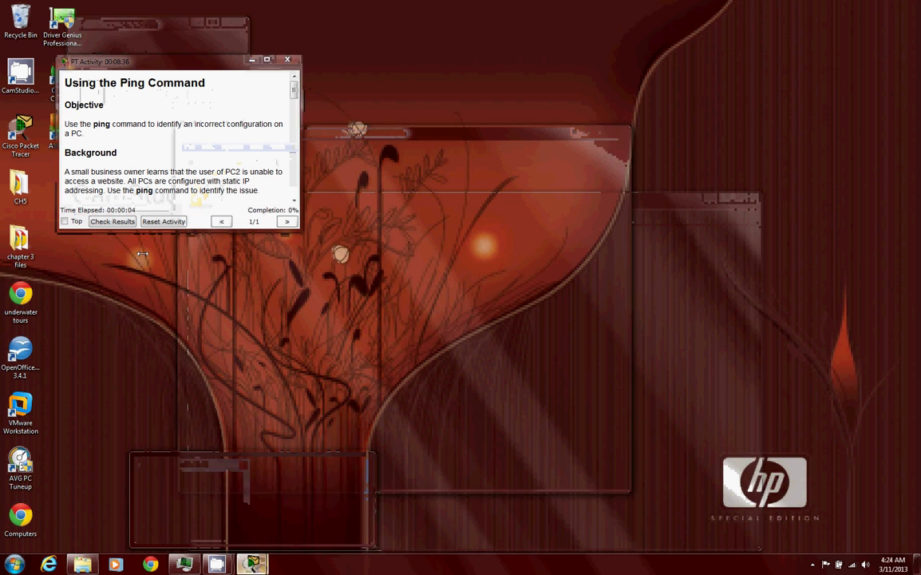
Check the activity results confirming 100% completion of the Ping Command activity.
click(192, 505)
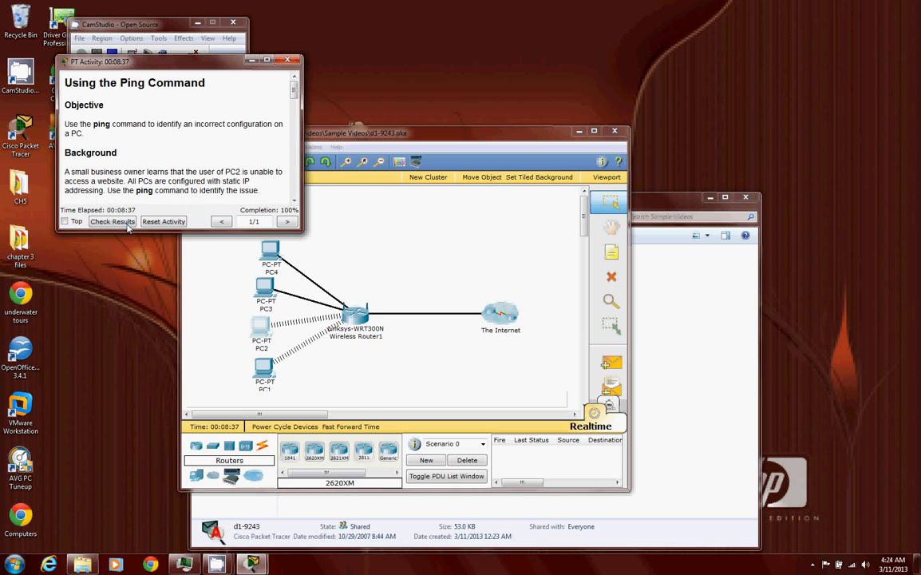
click(112, 221)
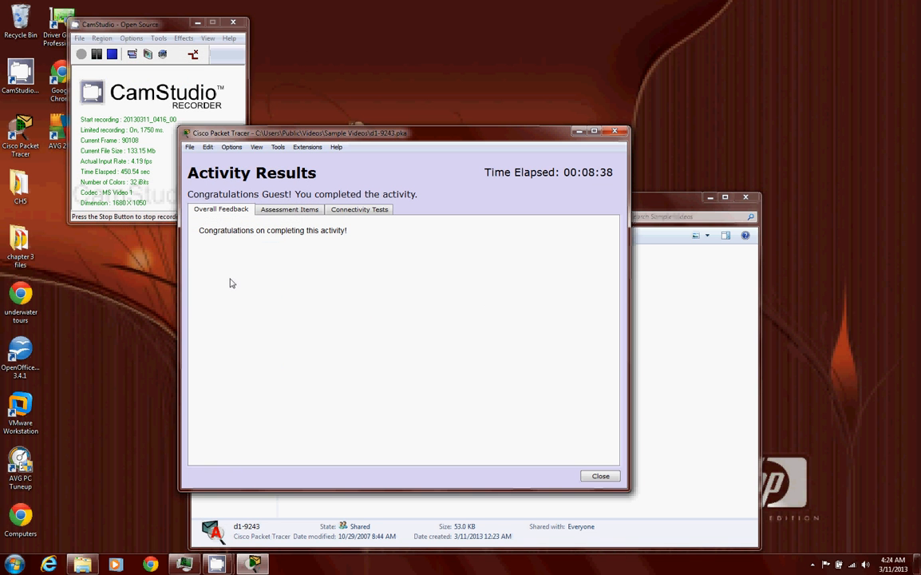
click(600, 475)
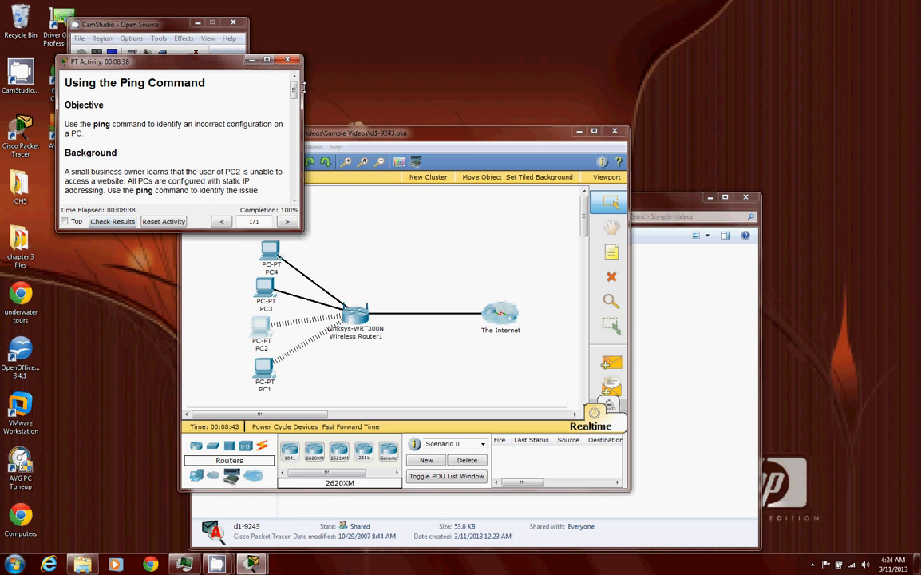